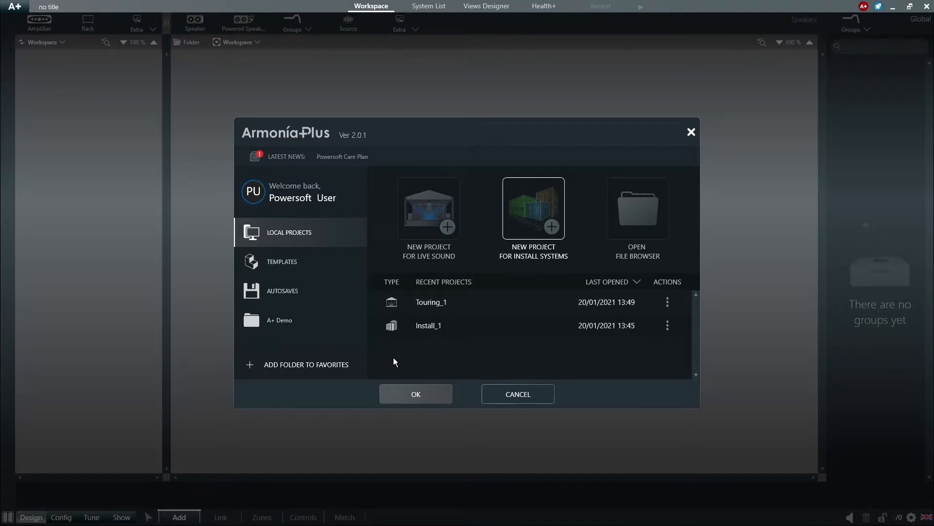
Step: Open the recent project Touring_1 and add an image placeholder to the speaker workspace
{"action": "left_click", "coordinate": [447, 306]}
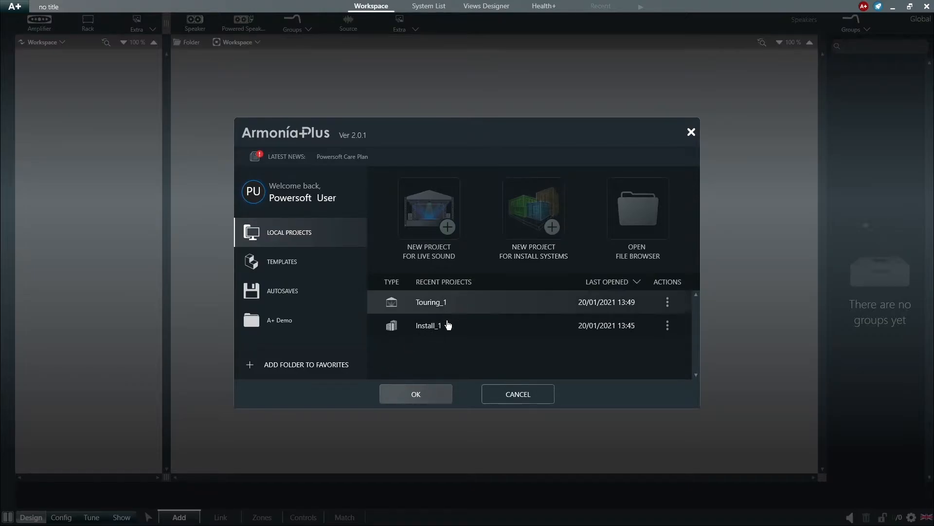
{"action": "left_click", "coordinate": [429, 394]}
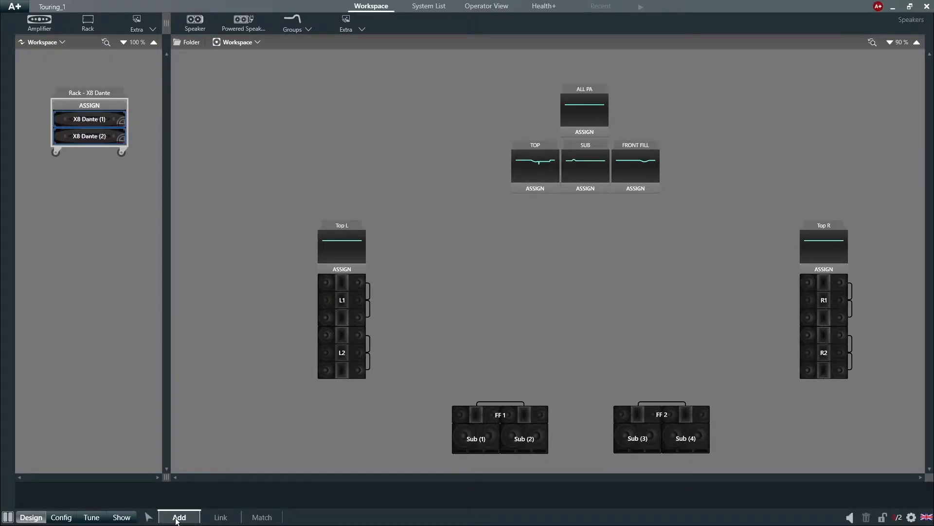
{"action": "left_click", "coordinate": [355, 34]}
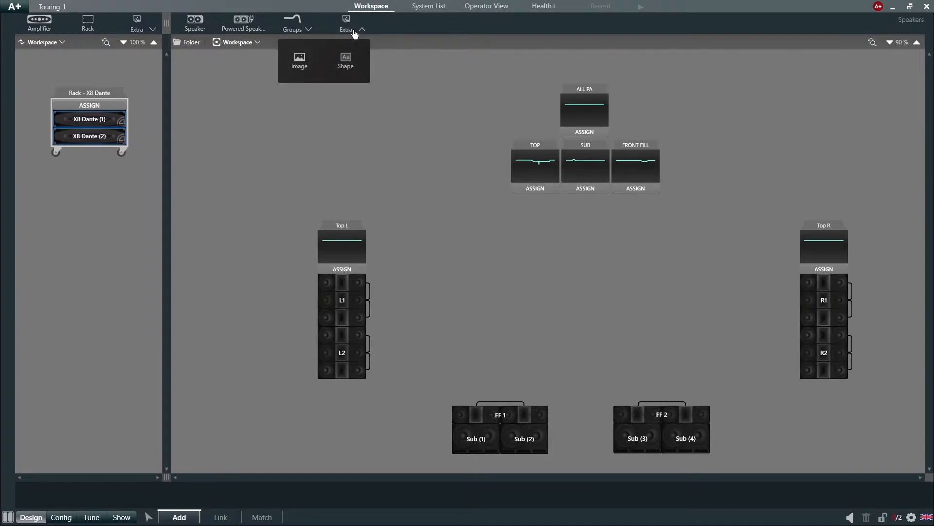
{"action": "left_click", "coordinate": [302, 68]}
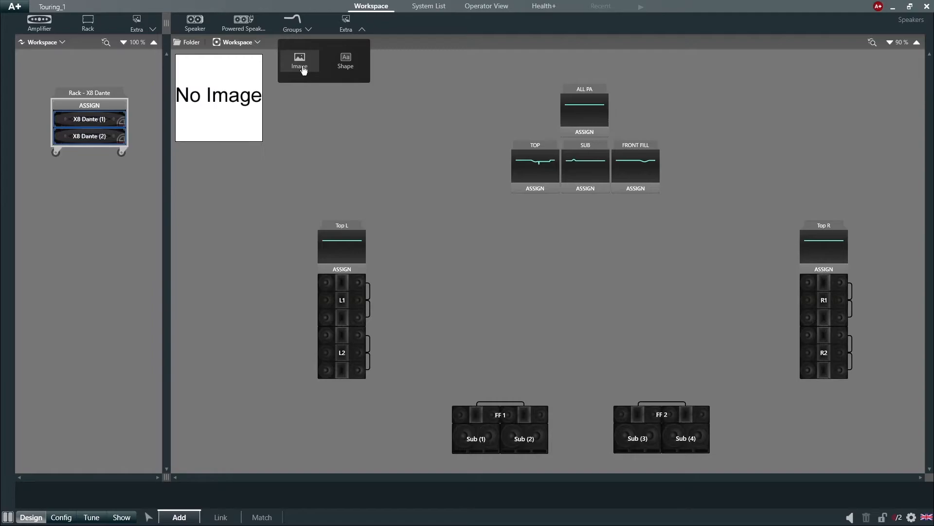
Step: Load the Stage_1 picture from the Project_Live_1_Festival folder into the image placeholder
{"action": "left_click", "coordinate": [238, 125]}
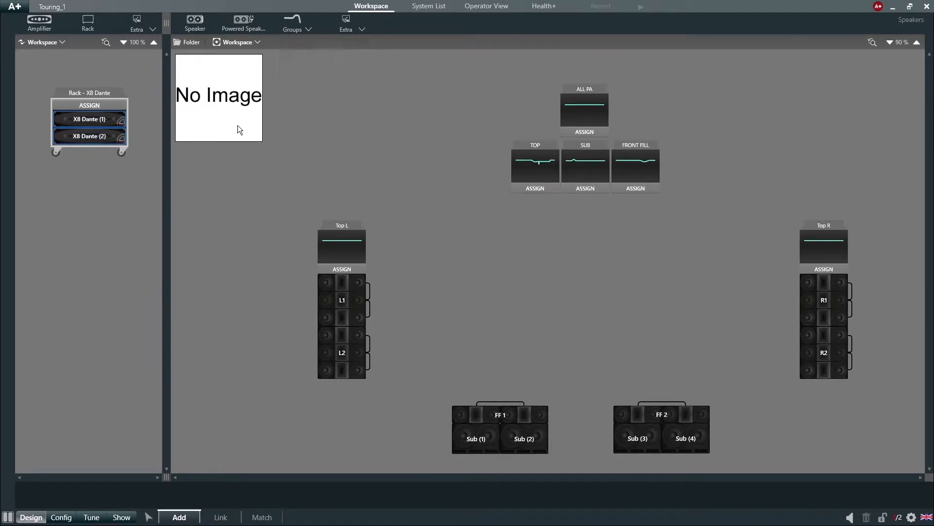
{"action": "left_click", "coordinate": [191, 90]}
{"action": "left_click", "coordinate": [180, 62]}
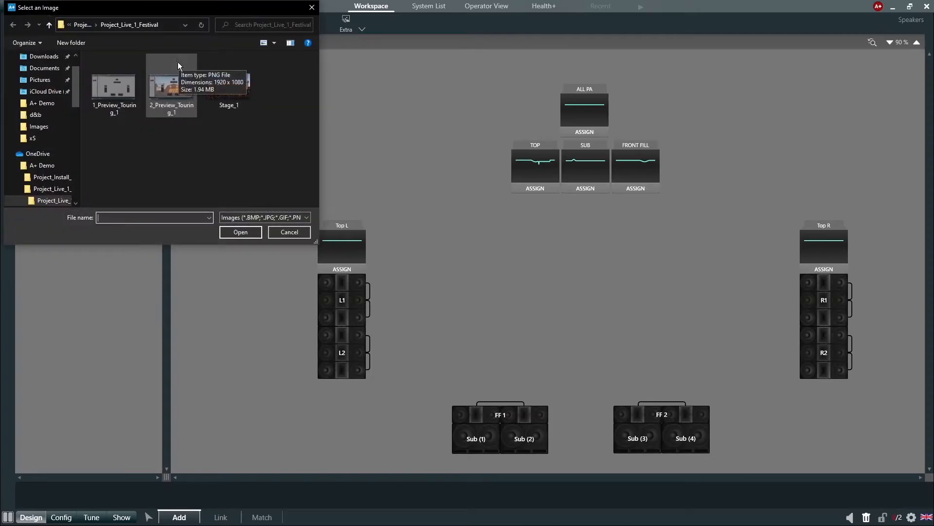
{"action": "left_click", "coordinate": [219, 99]}
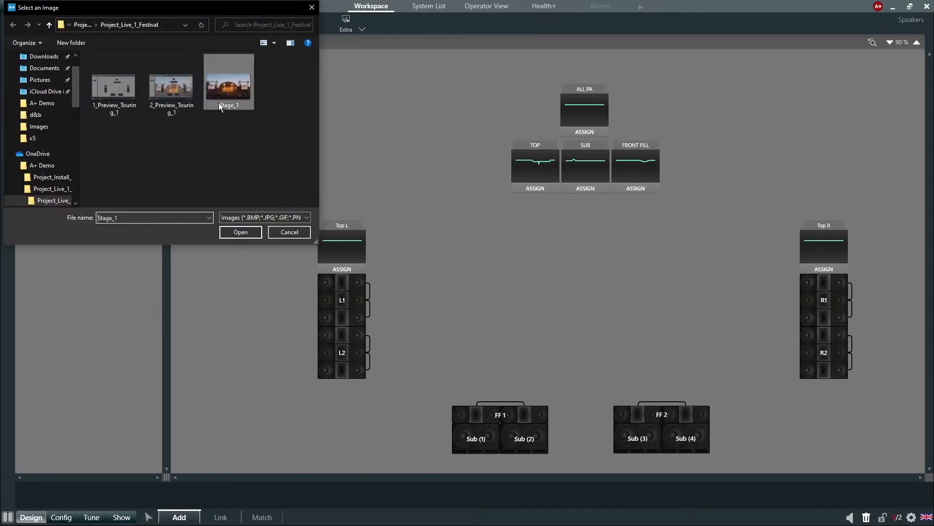
{"action": "left_click", "coordinate": [247, 235]}
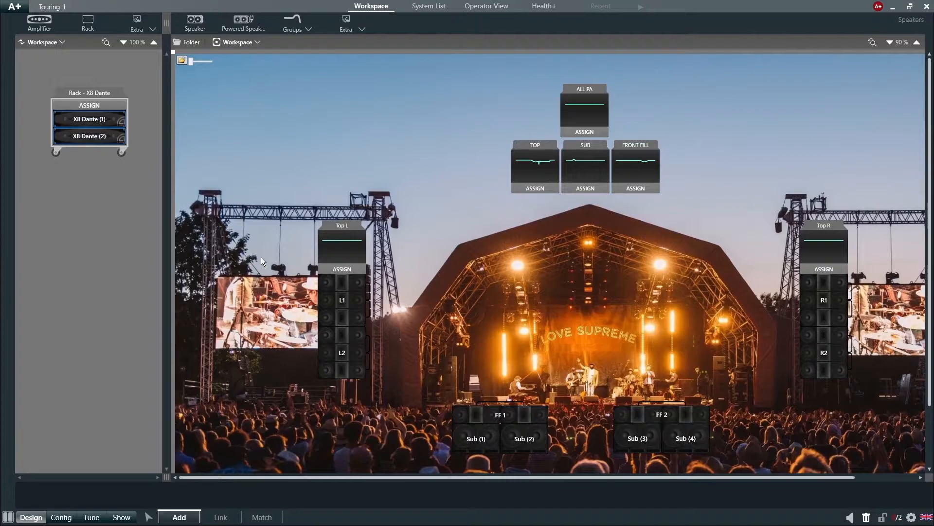
Step: Adjust the size and position of the stage image so it sits behind the speaker layout
{"action": "left_click", "coordinate": [890, 42]}
{"action": "left_click", "coordinate": [890, 42]}
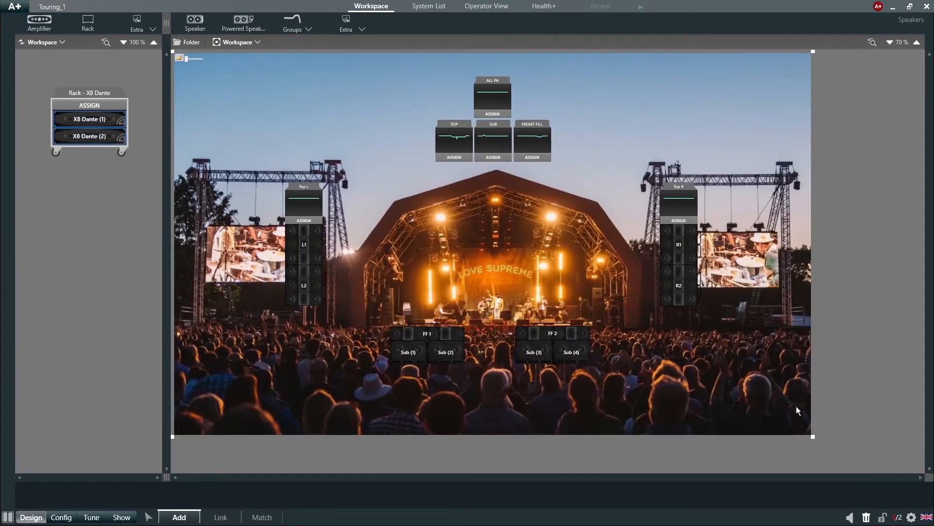
{"action": "left_click_drag", "start_coordinate": [813, 436], "coordinate": [746, 396]}
{"action": "left_click_drag", "start_coordinate": [826, 442], "coordinate": [786, 423]}
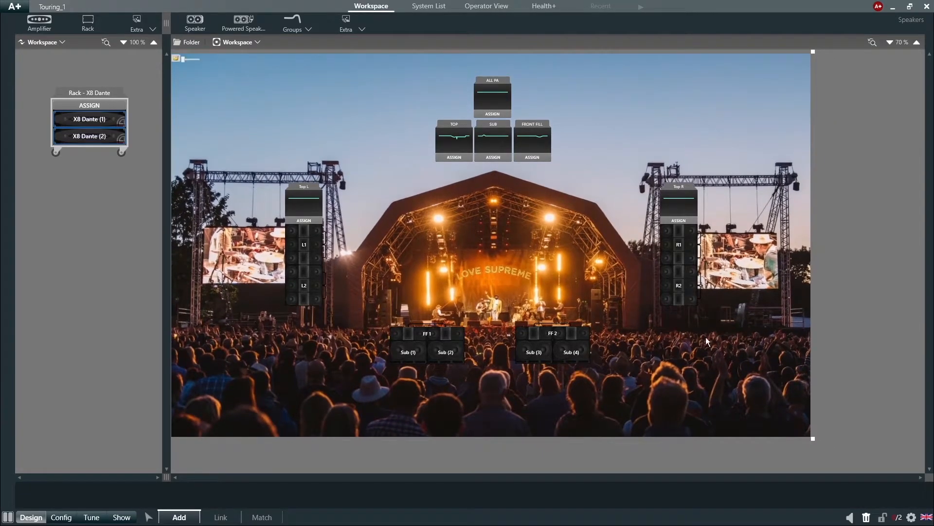
Step: Make the stage background image semi-transparent and lock it in place
{"action": "left_click_drag", "start_coordinate": [182, 60], "coordinate": [194, 63]}
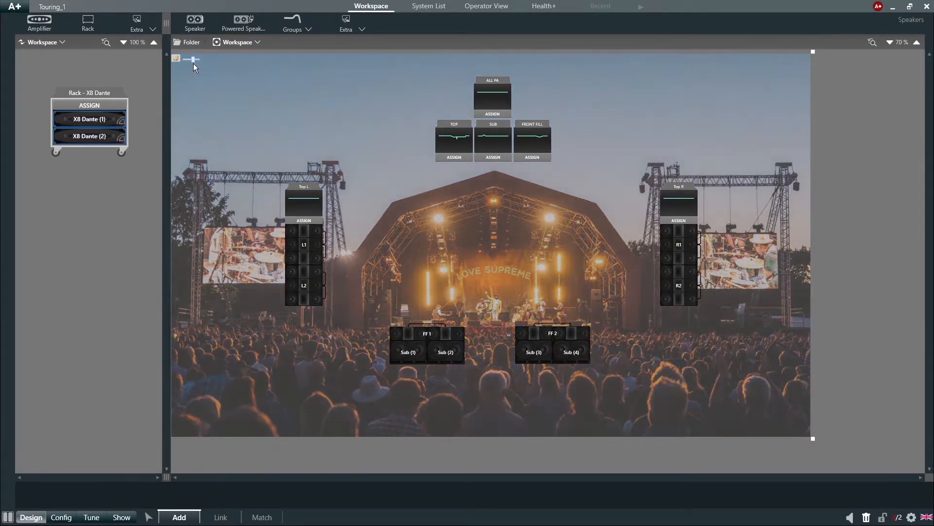
{"action": "right_click", "coordinate": [263, 130]}
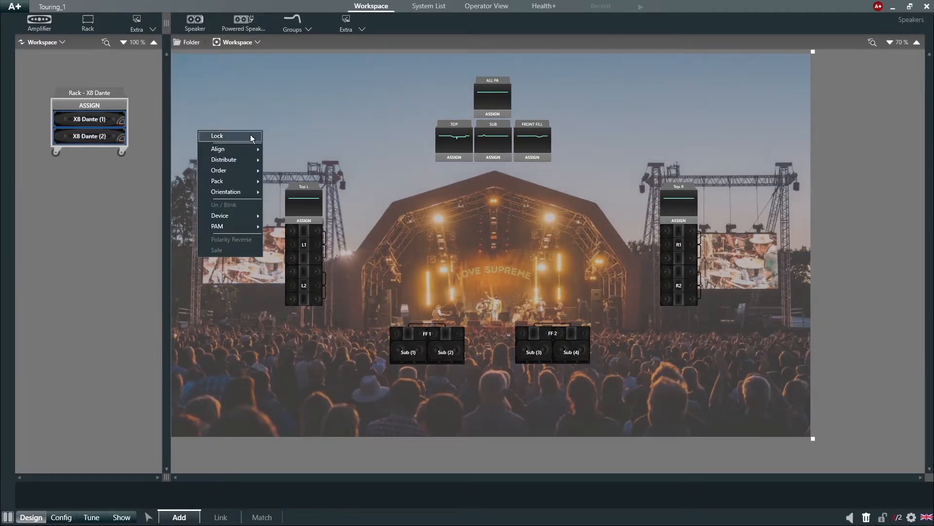
{"action": "left_click", "coordinate": [250, 134]}
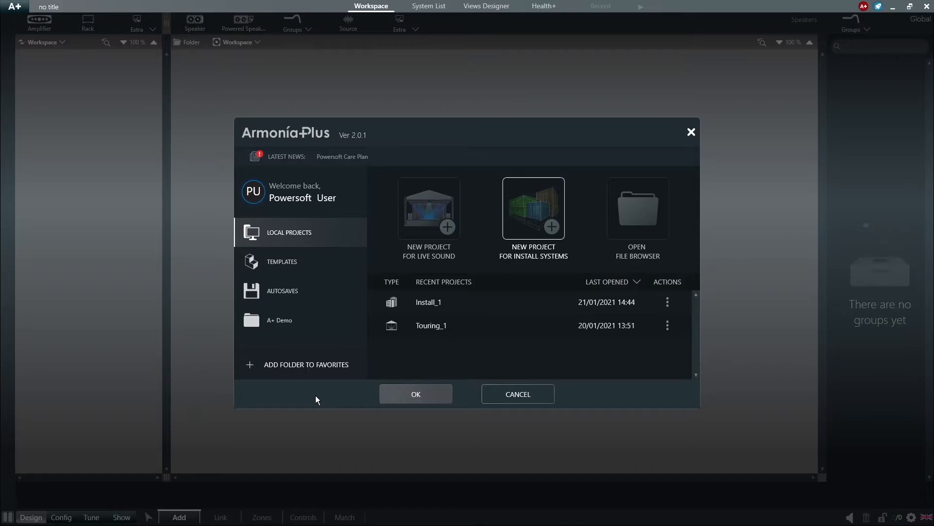
Step: Open the recent project Install_1 and go to the Add mode of the design phase
{"action": "left_click", "coordinate": [423, 306]}
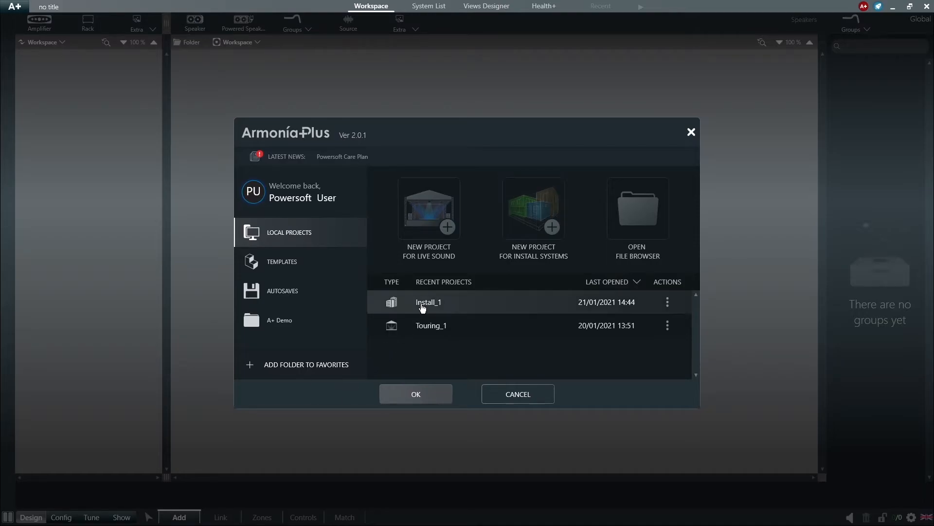
{"action": "left_click", "coordinate": [414, 394]}
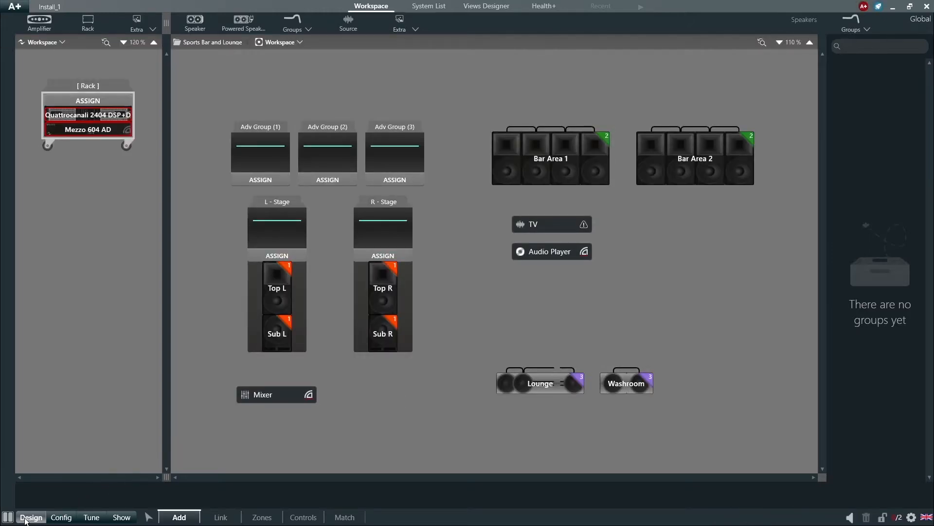
{"action": "left_click", "coordinate": [175, 518]}
Step: Rename the left stage speakers Top L and Sub L as Main Left and Left Sub
{"action": "left_click", "coordinate": [276, 293]}
{"action": "left_click_drag", "start_coordinate": [409, 497], "coordinate": [346, 493]}
{"action": "type", "text": "Main Left"}
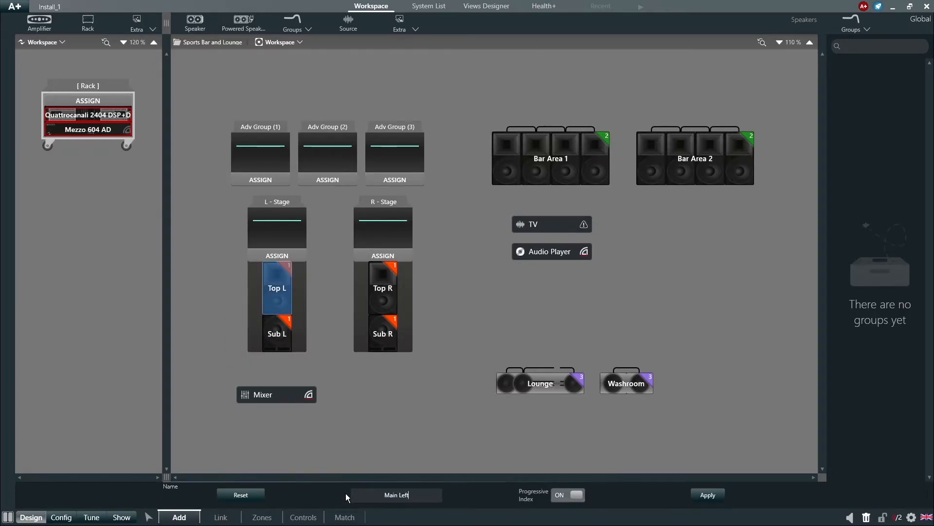
{"action": "left_click", "coordinate": [278, 335]}
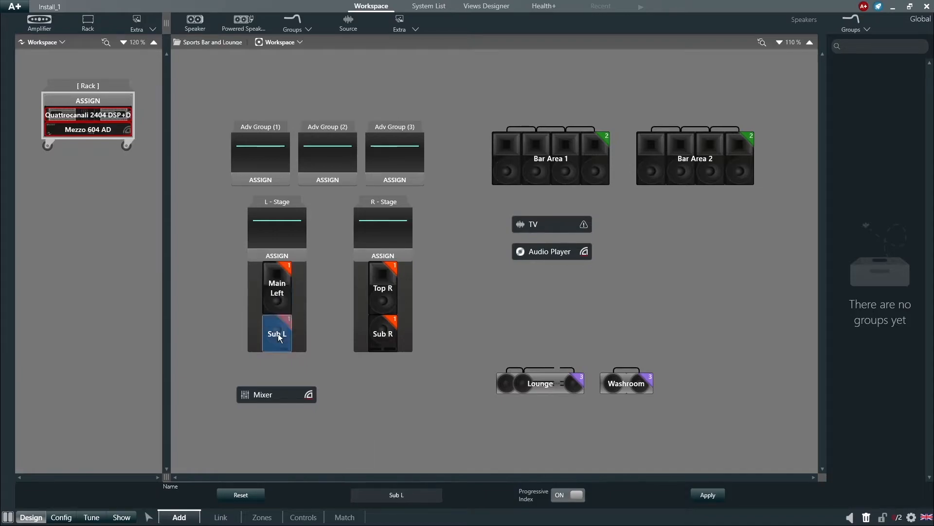
{"action": "left_click_drag", "start_coordinate": [408, 496], "coordinate": [353, 495]}
{"action": "type", "text": "Left Sub"}
{"action": "left_click", "coordinate": [357, 461]}
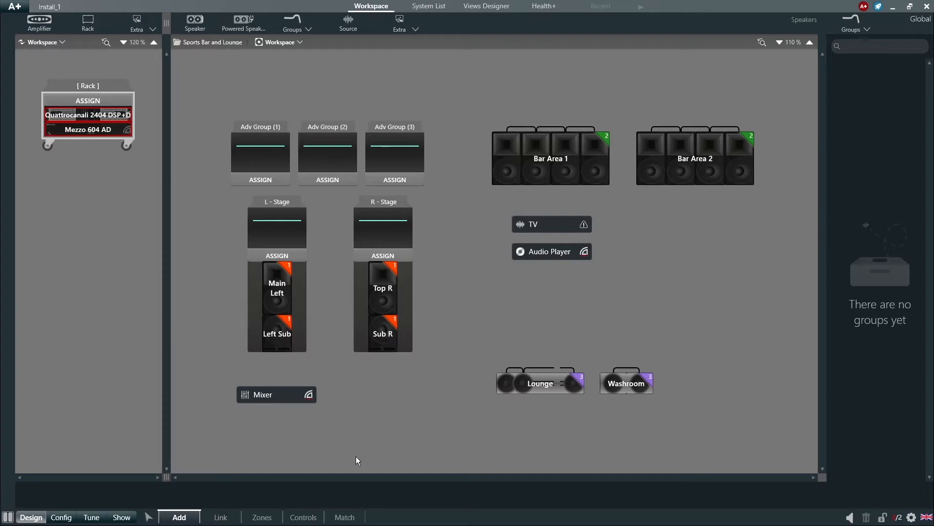
Step: Rename the right stage speakers Top R and Sub R as Main Right and Right Sub
{"action": "left_click", "coordinate": [385, 297]}
{"action": "left_click_drag", "start_coordinate": [404, 495], "coordinate": [362, 498]}
{"action": "type", "text": "Main Right"}
{"action": "left_click", "coordinate": [383, 336]}
{"action": "type", "text": "Right Sub"}
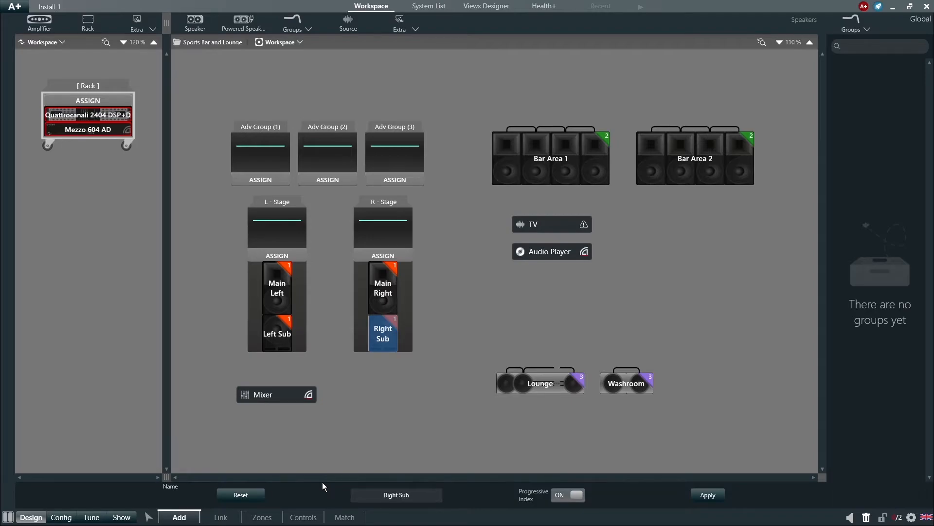
Step: Rename both bar area speaker arrays together as Bar, using the progressive index
{"action": "left_click", "coordinate": [556, 182]}
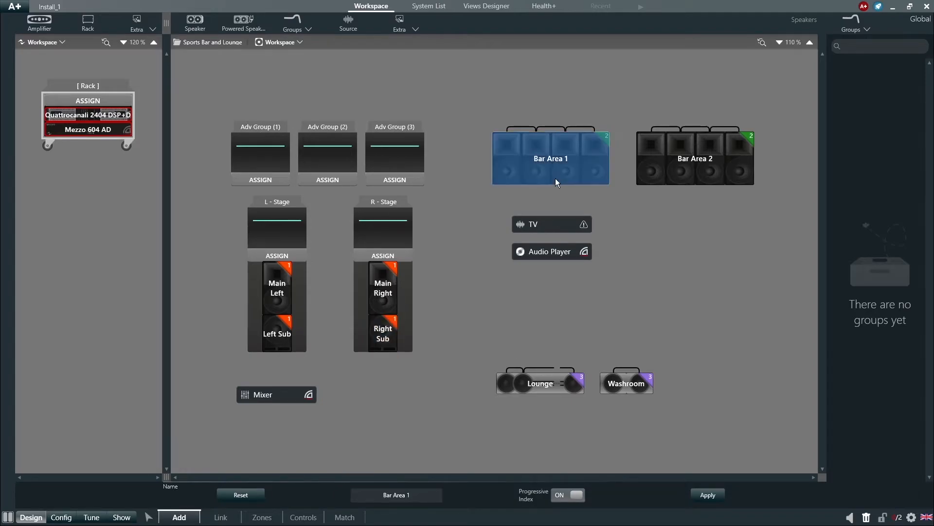
{"action": "left_click", "coordinate": [658, 174], "text": "ctrl"}
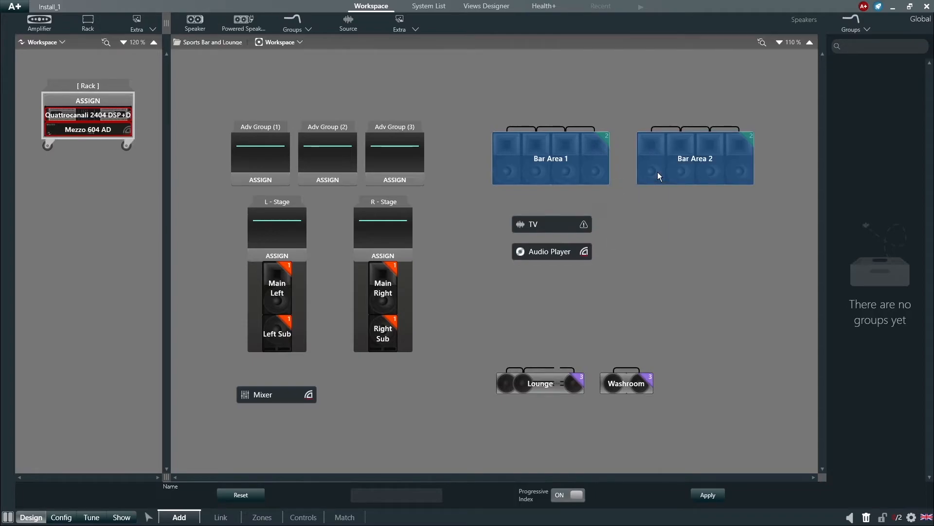
{"action": "left_click", "coordinate": [374, 494]}
{"action": "type", "text": "Bar"}
{"action": "key", "text": "Return"}
Step: Rename the rack as Store Room, the Quattrocanali 2404 amplifier as Stage and the Mezzo 604 AD as Bar
{"action": "double_click", "coordinate": [88, 86]}
{"action": "type", "text": "Store Room"}
{"action": "left_click", "coordinate": [88, 114]}
{"action": "type", "text": "Stage"}
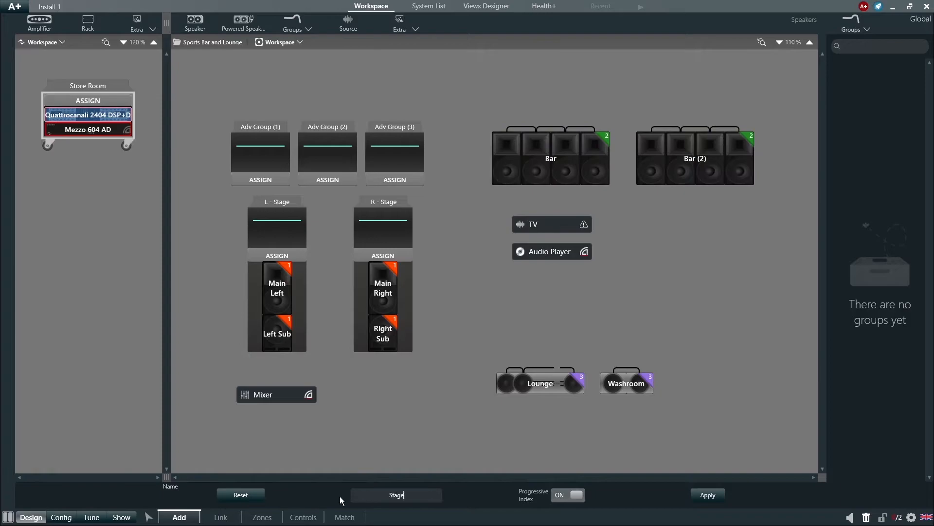
{"action": "key", "text": "Return"}
{"action": "left_click", "coordinate": [88, 129]}
{"action": "type", "text": "Bar"}
{"action": "key", "text": "Return"}
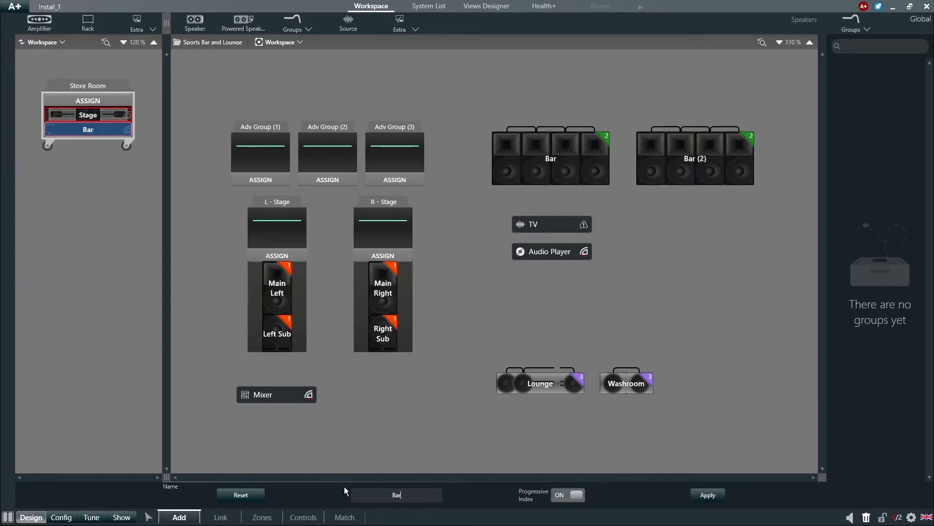
Step: Rename the three advanced groups above the stage speakers as PA - Stage, SUB - Stage and MAIN - Stage
{"action": "double_click", "coordinate": [260, 127]}
{"action": "type", "text": "PA - Stage"}
{"action": "double_click", "coordinate": [334, 126]}
{"action": "type", "text": "S"}
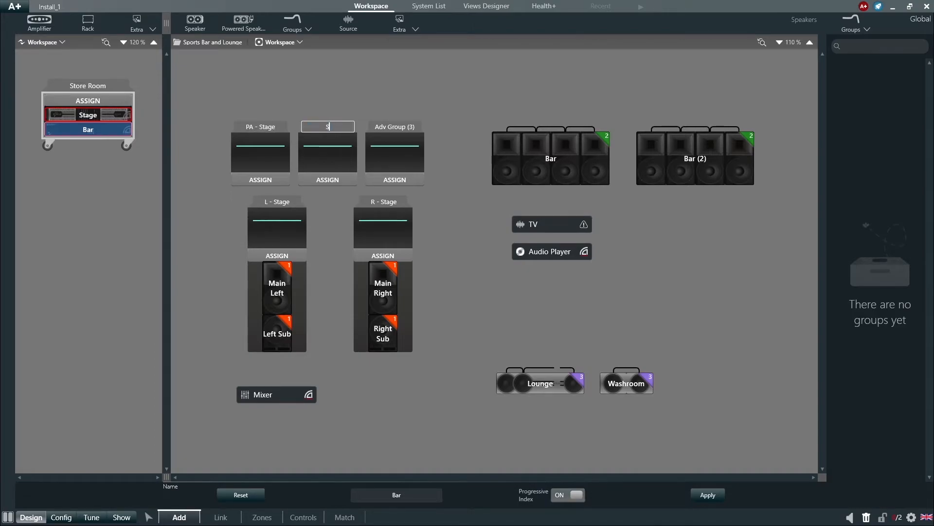
{"action": "type", "text": "UB - Stage"}
{"action": "key", "text": "Return"}
{"action": "double_click", "coordinate": [378, 126]}
{"action": "type", "text": "MAIN - Stage"}
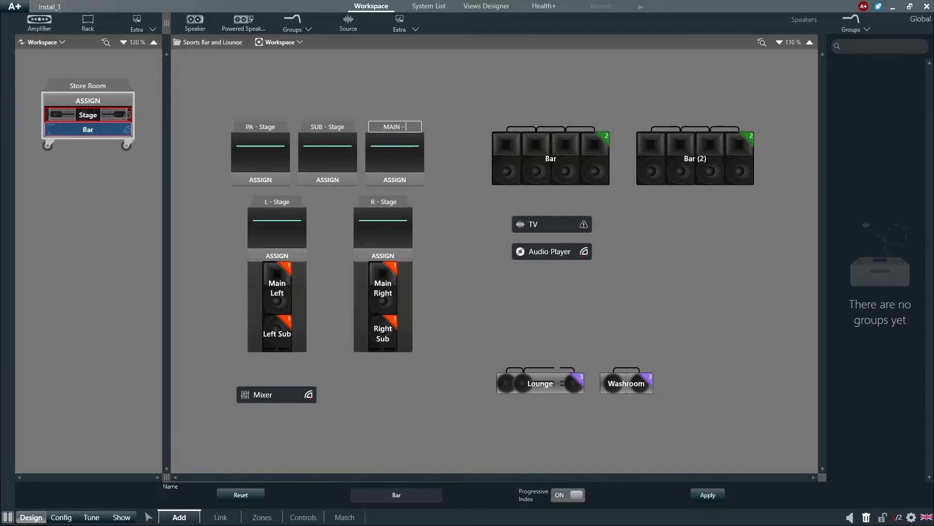
{"action": "left_click", "coordinate": [377, 100]}
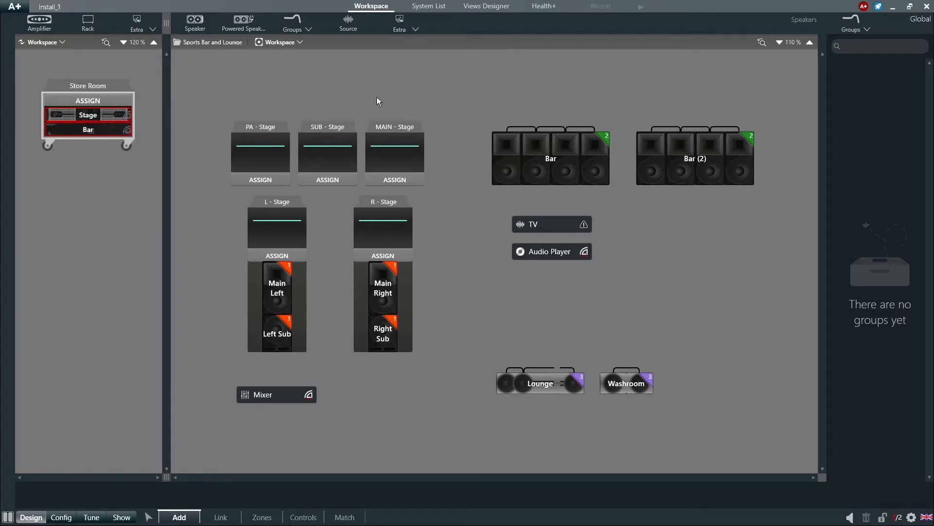
Step: Add a rectangle shape to the speaker workspace and set its corner radius to 10
{"action": "left_click", "coordinate": [391, 34]}
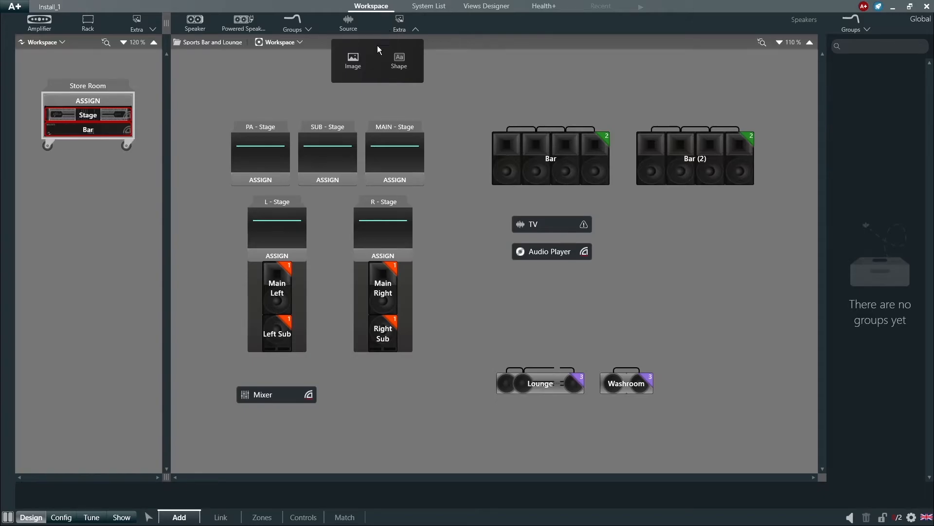
{"action": "left_click", "coordinate": [393, 71]}
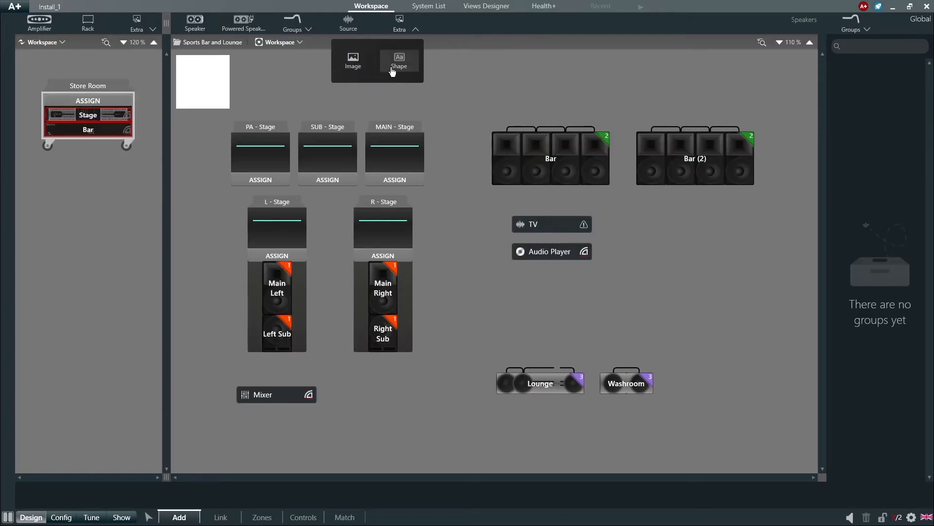
{"action": "left_click", "coordinate": [205, 87]}
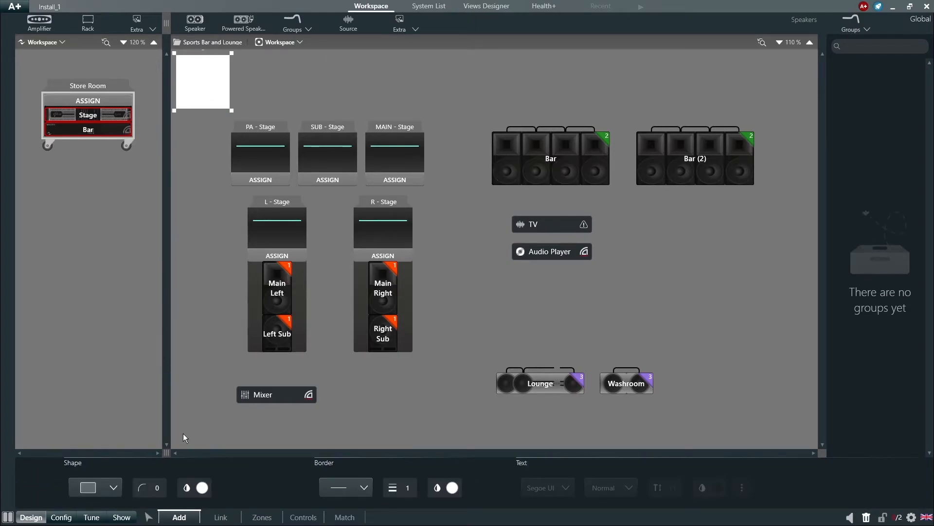
{"action": "left_click", "coordinate": [98, 488]}
{"action": "left_click", "coordinate": [98, 491]}
{"action": "type", "text": "10"}
Step: Set the rectangle's fill to transparent #00FFFFFF and stretch it around the stage groups, speakers and mixer
{"action": "left_click", "coordinate": [202, 487]}
{"action": "left_click_drag", "start_coordinate": [192, 448], "coordinate": [163, 448]}
{"action": "type", "text": "#00FFFFFF"}
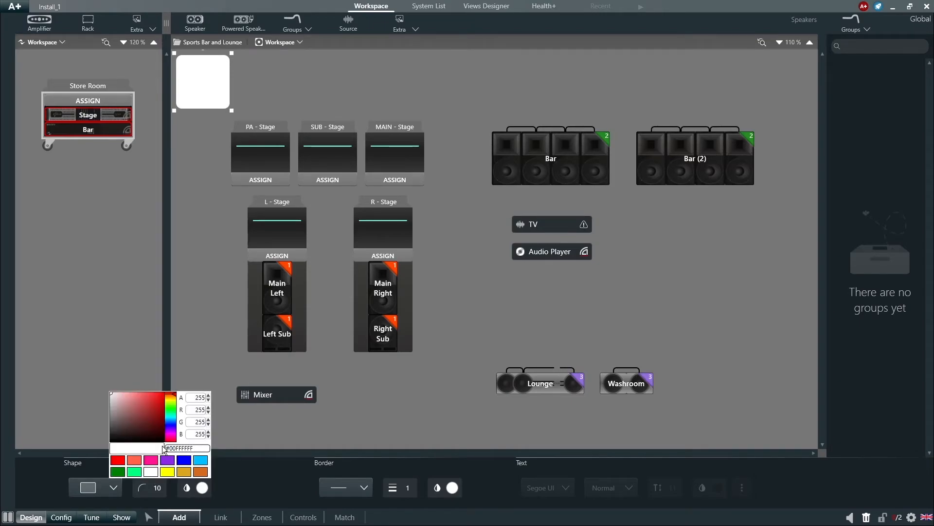
{"action": "left_click", "coordinate": [191, 347]}
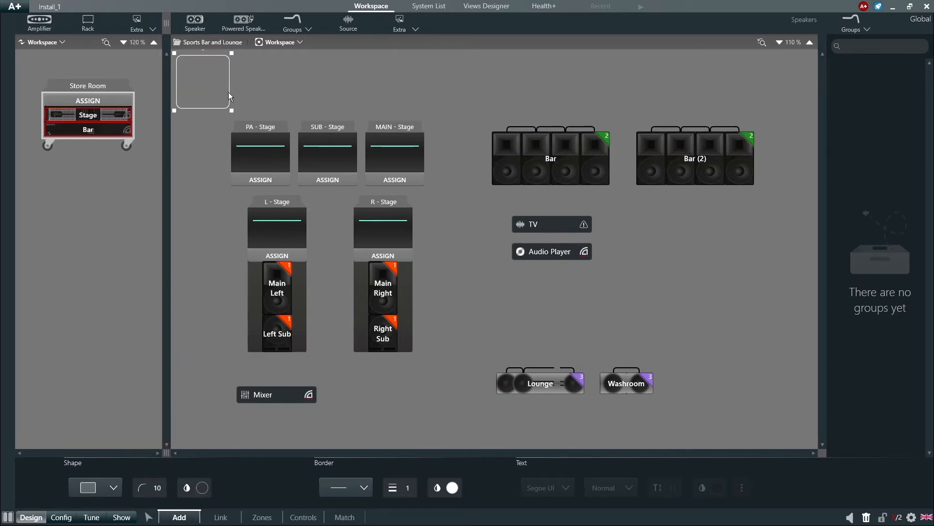
{"action": "left_click_drag", "start_coordinate": [235, 83], "coordinate": [448, 82]}
{"action": "left_click_drag", "start_coordinate": [355, 110], "coordinate": [368, 413]}
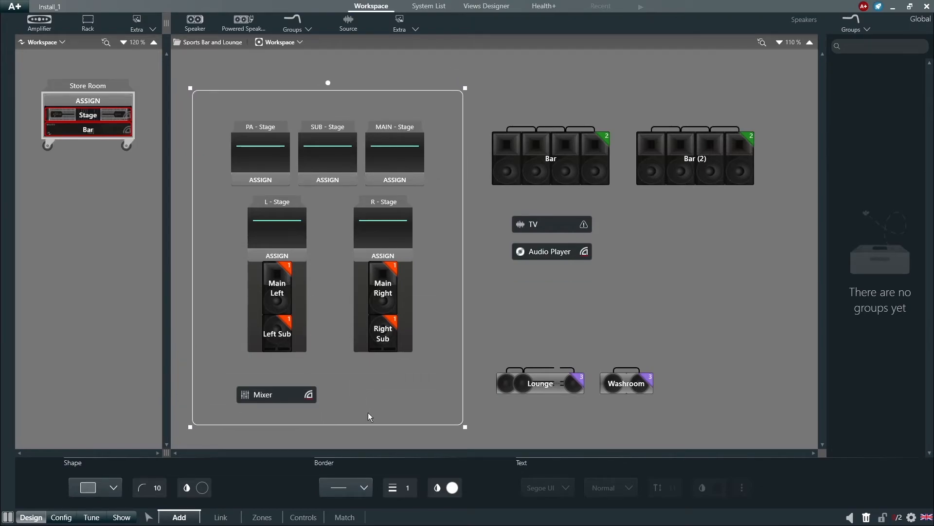
Step: Give the stage frame a long-dashed border with a thickness of 3
{"action": "left_click", "coordinate": [359, 495]}
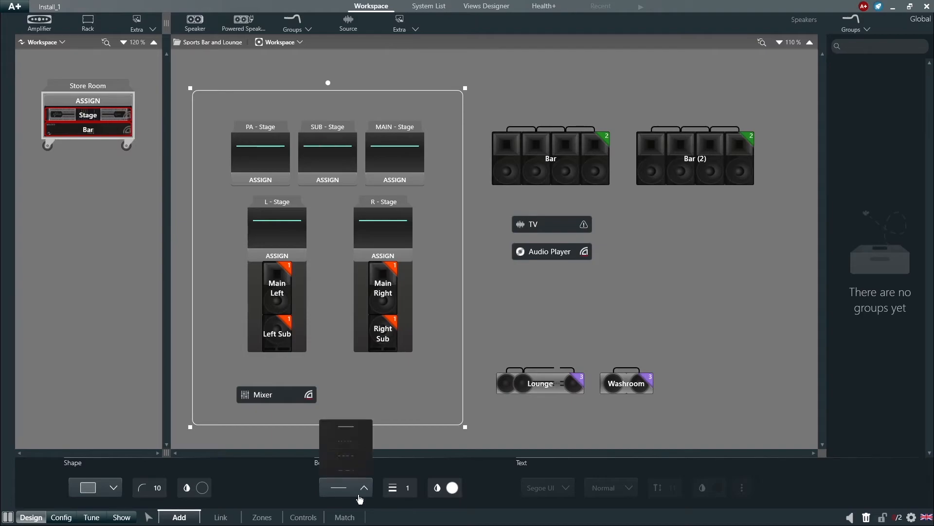
{"action": "left_click", "coordinate": [346, 471]}
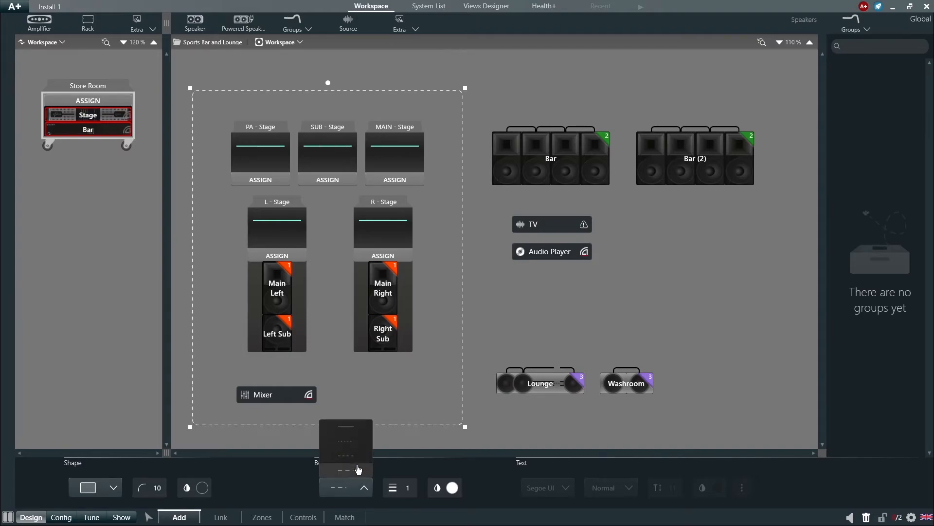
{"action": "left_click", "coordinate": [401, 490]}
{"action": "type", "text": "3"}
{"action": "key", "text": "Return"}
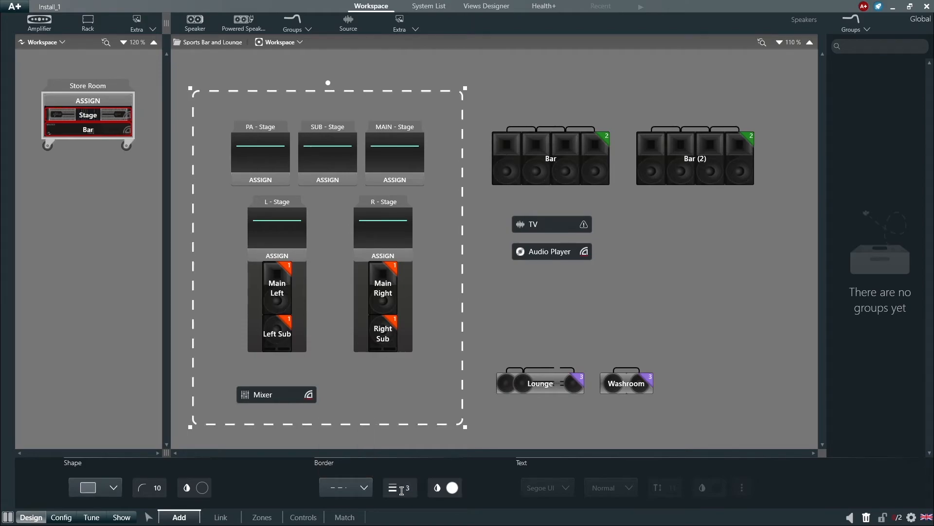
Step: Set the stage frame's border colour to black #FF000000
{"action": "left_click", "coordinate": [453, 488]}
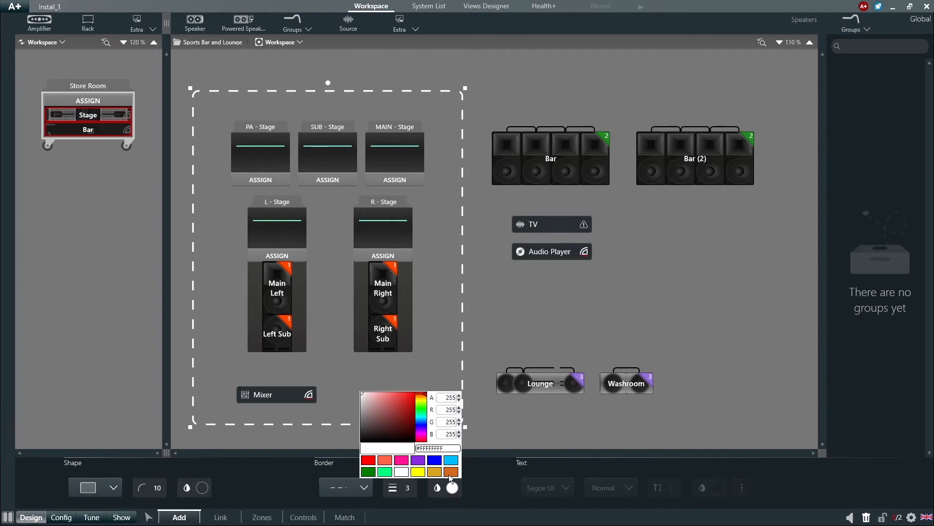
{"action": "left_click", "coordinate": [362, 440]}
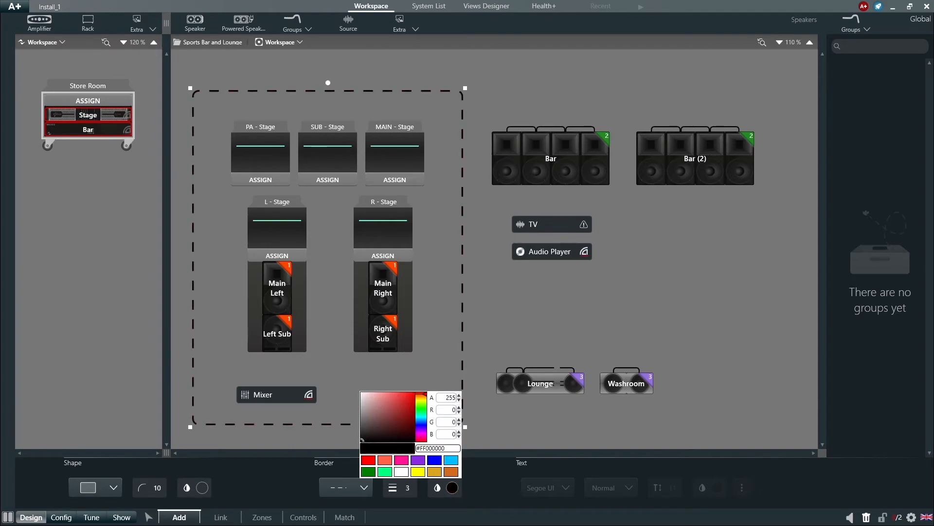
{"action": "left_click", "coordinate": [478, 485]}
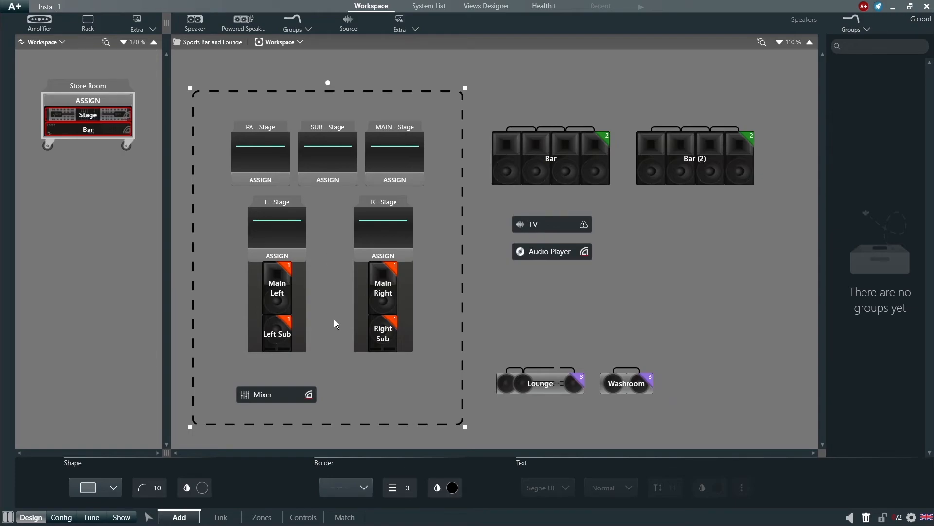
Step: Add the text Stage to the frame in SemiBold weight at size 25
{"action": "type", "text": "Stage"}
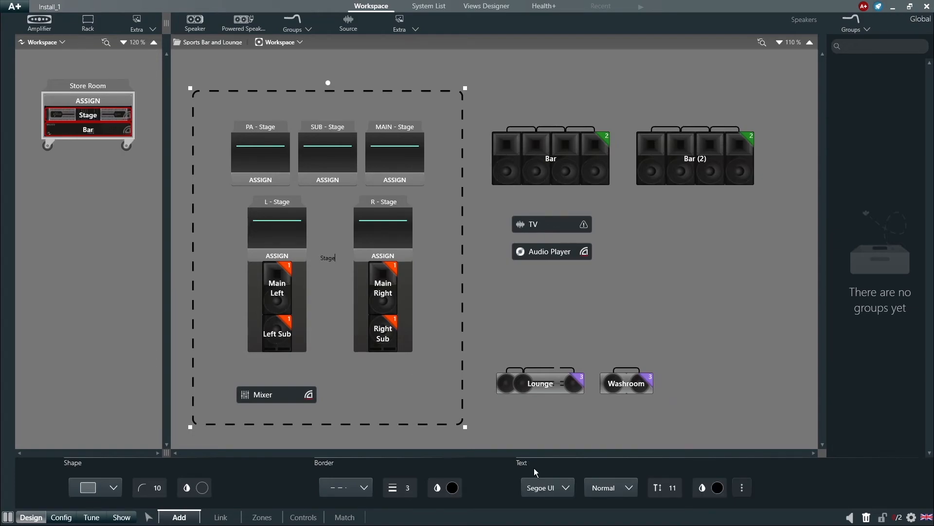
{"action": "left_click", "coordinate": [629, 489]}
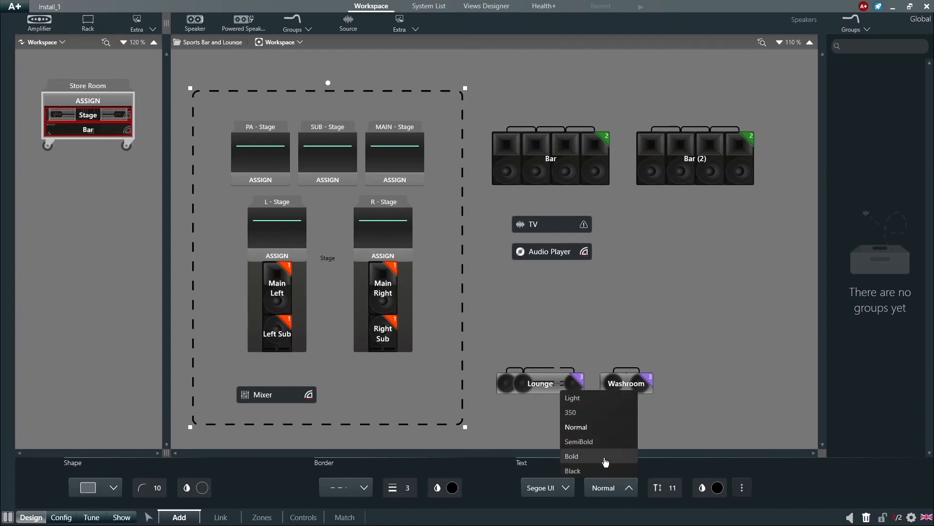
{"action": "left_click", "coordinate": [595, 443]}
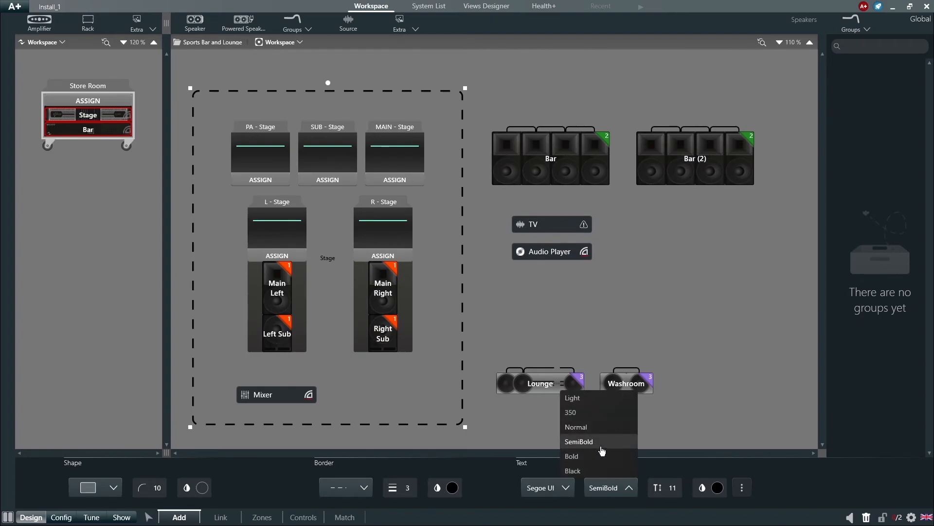
{"action": "left_click", "coordinate": [672, 489]}
{"action": "type", "text": "25"}
{"action": "key", "text": "Return"}
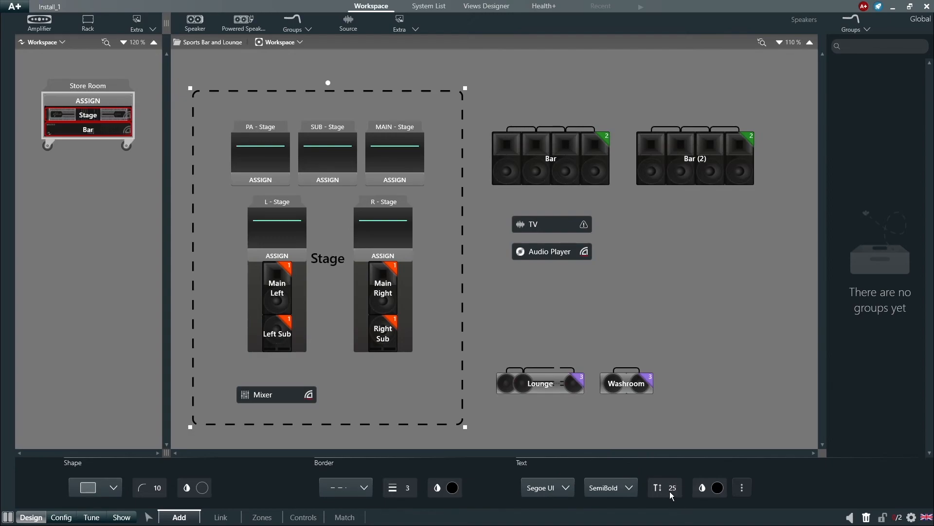
Step: Align the Stage text to the top of its frame and set the text margin to 10
{"action": "left_click", "coordinate": [742, 488]}
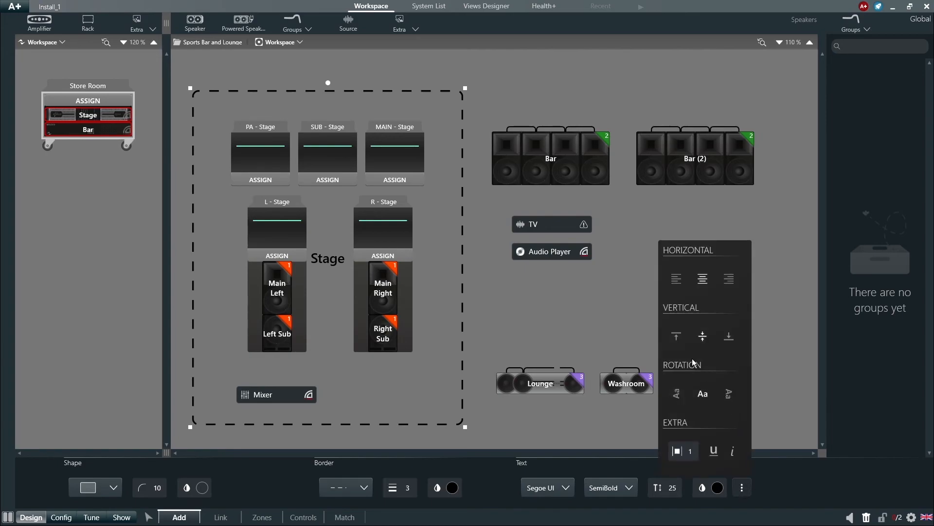
{"action": "left_click", "coordinate": [676, 337]}
{"action": "left_click", "coordinate": [693, 455]}
{"action": "type", "text": "10"}
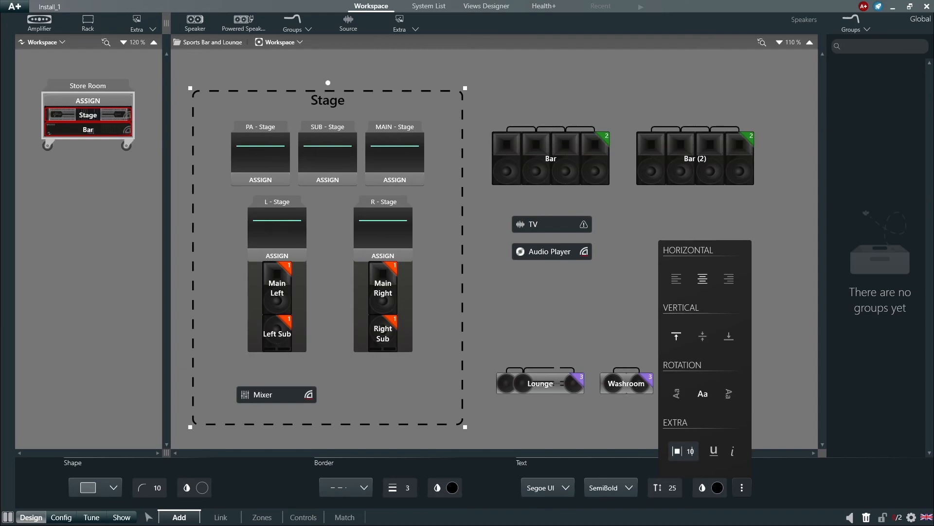
{"action": "key", "text": "Return"}
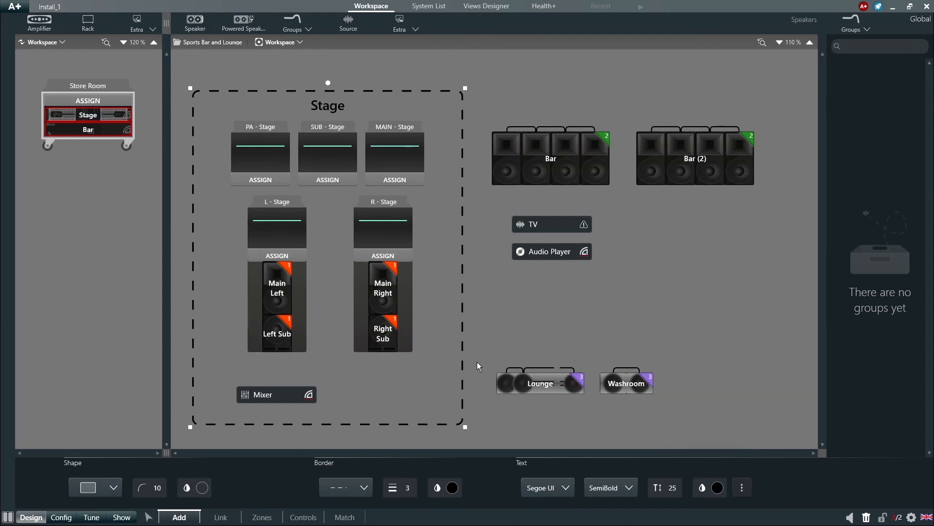
{"action": "left_click", "coordinate": [488, 353]}
Step: Duplicate the stage frame and resize the copy around the Bar speakers, TV and Audio Player
{"action": "left_click", "coordinate": [459, 344]}
{"action": "left_click", "coordinate": [461, 345]}
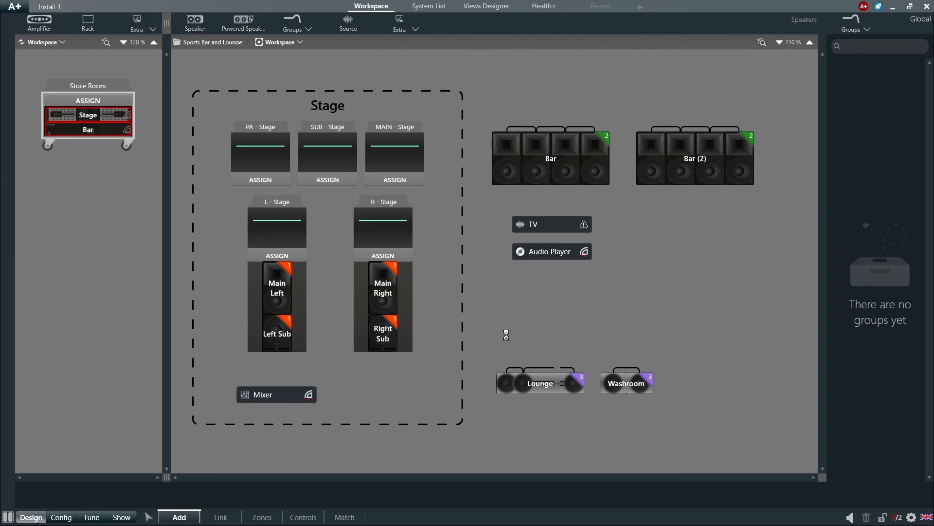
{"action": "scroll", "coordinate": [471, 325], "scroll_direction": "down", "scroll_amount": 5}
{"action": "left_click_drag", "start_coordinate": [444, 320], "coordinate": [742, 250]}
{"action": "left_click_drag", "start_coordinate": [666, 385], "coordinate": [666, 270]}
{"action": "left_click_drag", "start_coordinate": [622, 48], "coordinate": [622, 91]}
{"action": "left_click_drag", "start_coordinate": [747, 212], "coordinate": [778, 212]}
Step: Duplicate the bar frame and fit the copy around the Lounge and Washroom speakers
{"action": "key", "text": "ctrl+c"}
{"action": "key", "text": "ctrl+v"}
{"action": "left_click_drag", "start_coordinate": [445, 232], "coordinate": [695, 421]}
{"action": "left_click_drag", "start_coordinate": [671, 244], "coordinate": [672, 280]}
Step: Title the frame around the bar speakers Bar and the frame below it Lounge & Washroom
{"action": "double_click", "coordinate": [627, 107]}
{"action": "type", "text": "Bar"}
{"action": "double_click", "coordinate": [640, 296]}
{"action": "type", "text": "Lounge & Washroom"}
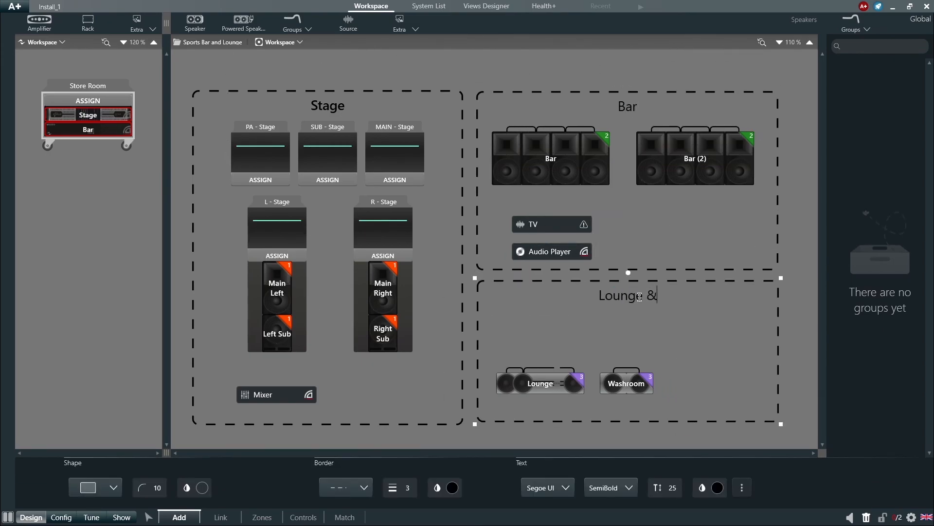
Step: Set the Lounge & Washroom title to SemiBold weight and the Bar title to Bold
{"action": "left_click", "coordinate": [626, 489]}
{"action": "left_click", "coordinate": [591, 443]}
{"action": "left_click", "coordinate": [628, 233]}
{"action": "left_click", "coordinate": [626, 488]}
{"action": "left_click", "coordinate": [593, 455]}
{"action": "left_click", "coordinate": [626, 489]}
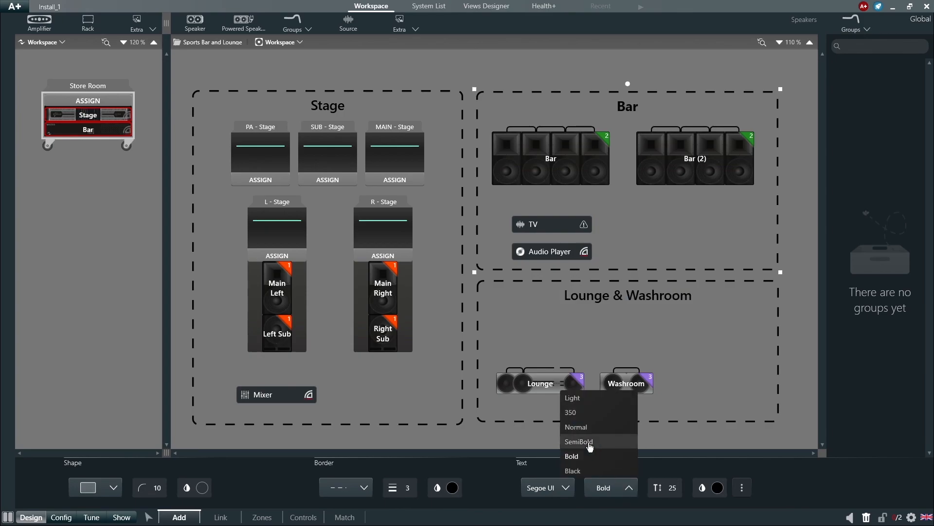